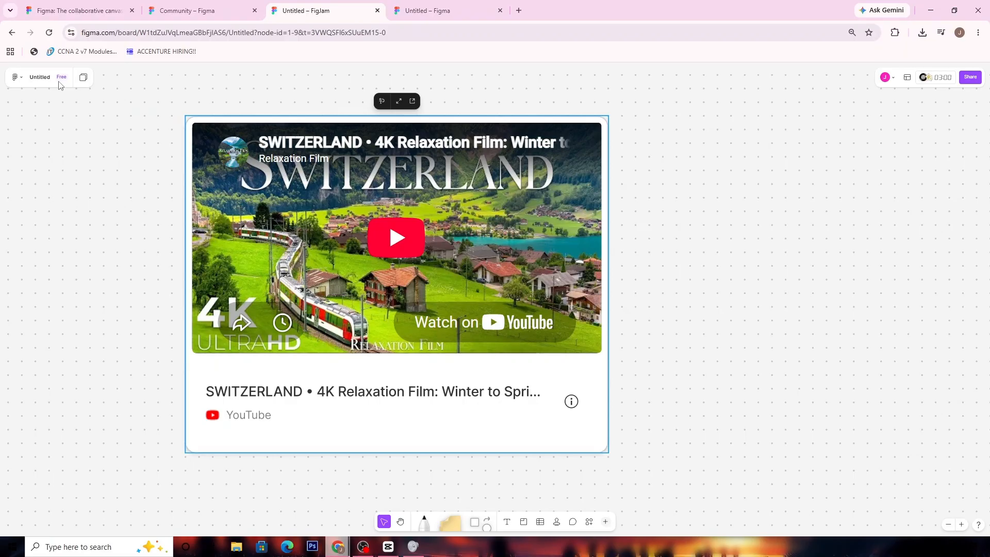
- Delete the embedded YouTube video from the untitled board and return to the file browser
key("Delete")
left_click(15, 78)
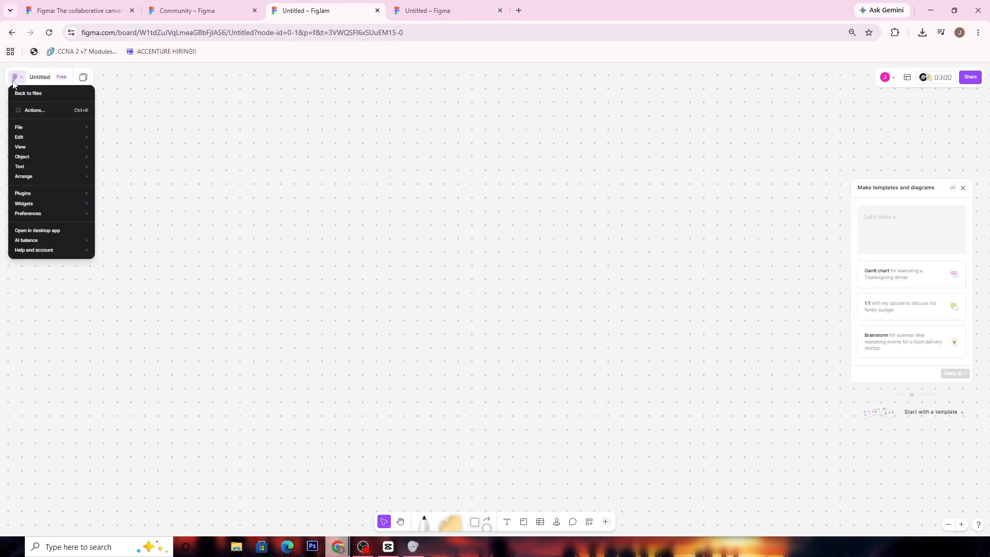
left_click(26, 93)
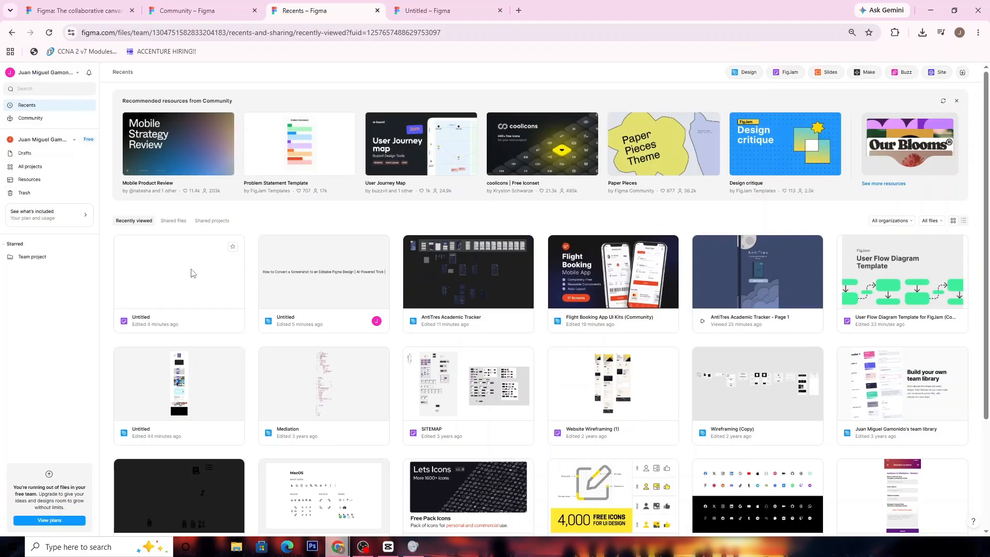
- Move the first Untitled FigJam board in the recently viewed files to trash
right_click(190, 273)
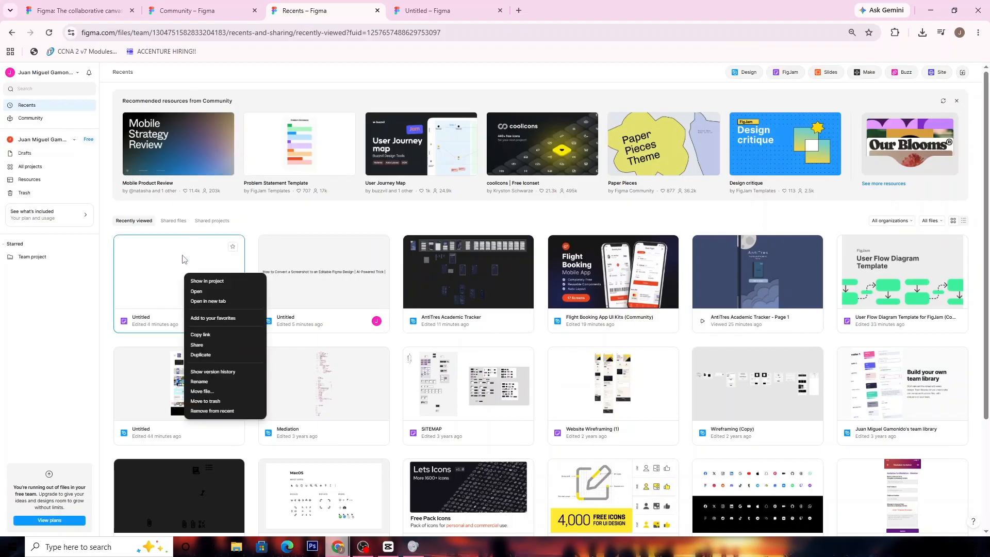
left_click(219, 401)
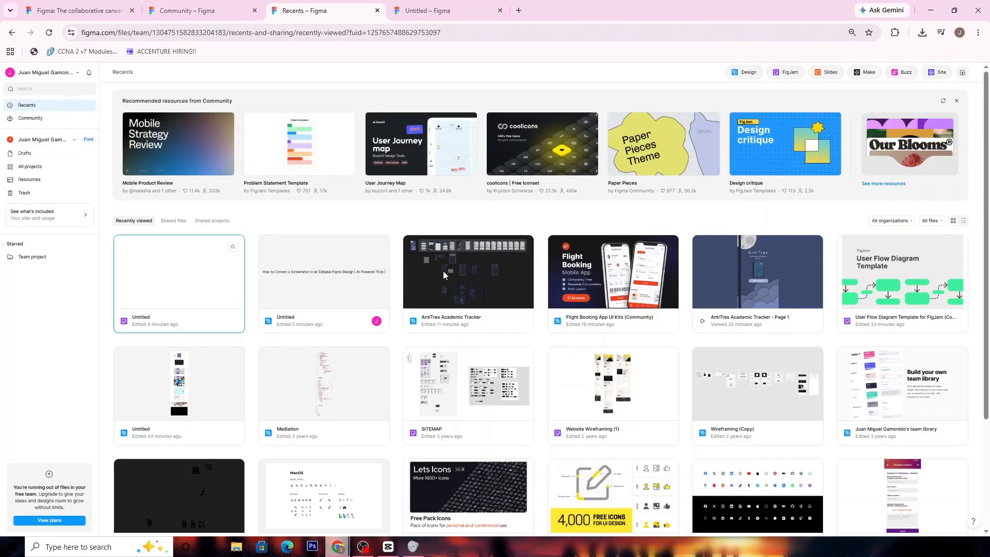
- Open the User Flow Diagram Template board and examine its collaboration diagram example
left_click(536, 322)
double_click(782, 287)
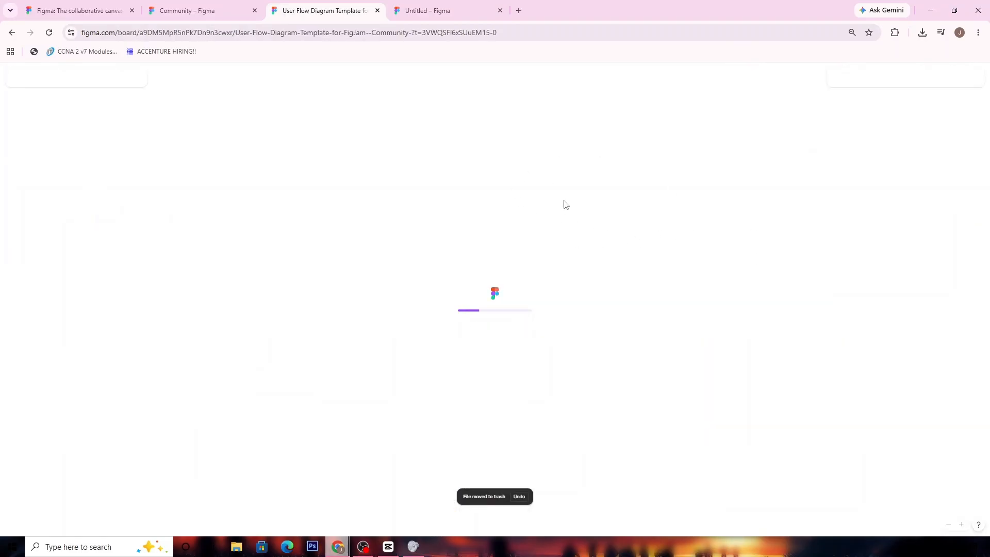
scroll(588, 307, "up", 6)
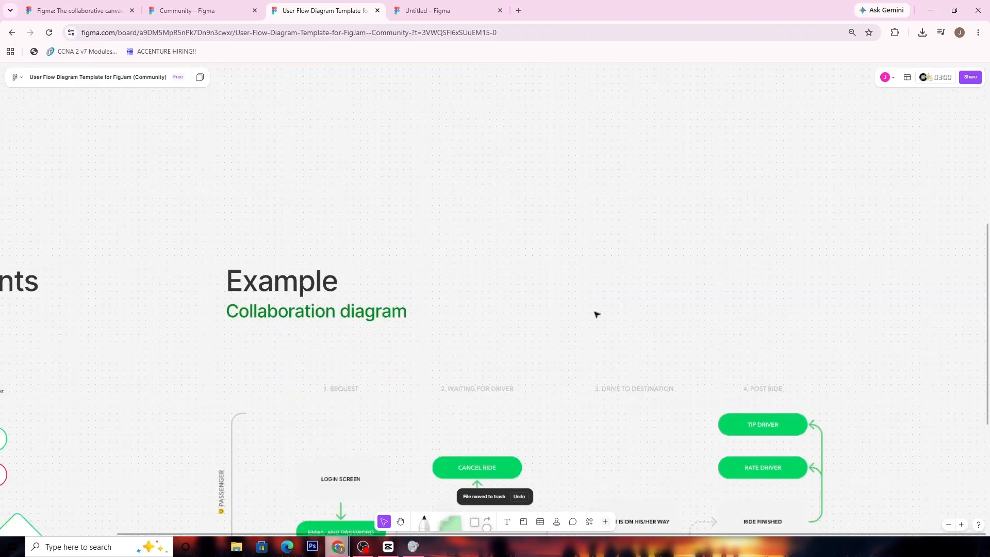
left_click_drag(594, 313, 559, 113)
left_click_drag(584, 240, 579, 203)
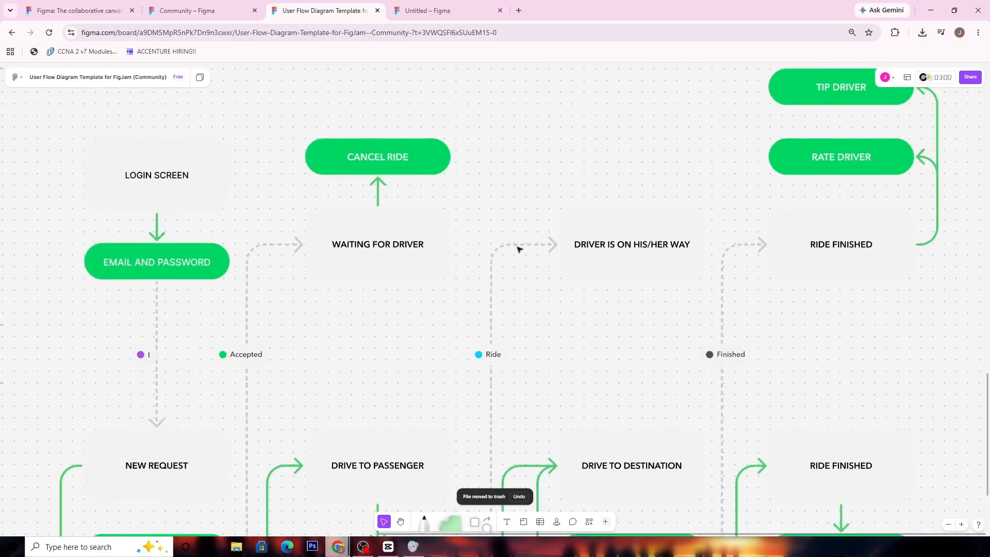
left_click(519, 247)
left_click(493, 258)
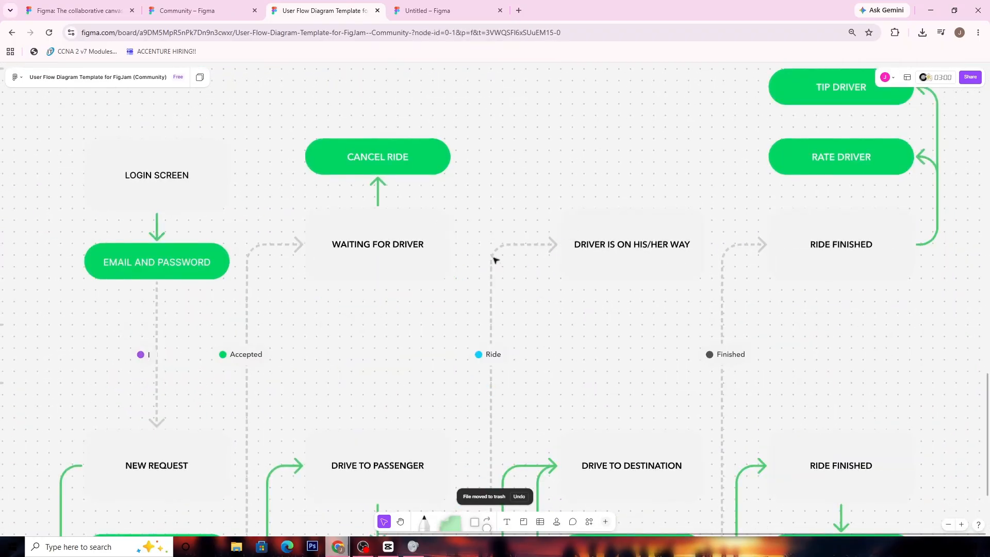
left_click(498, 270)
left_click(728, 308)
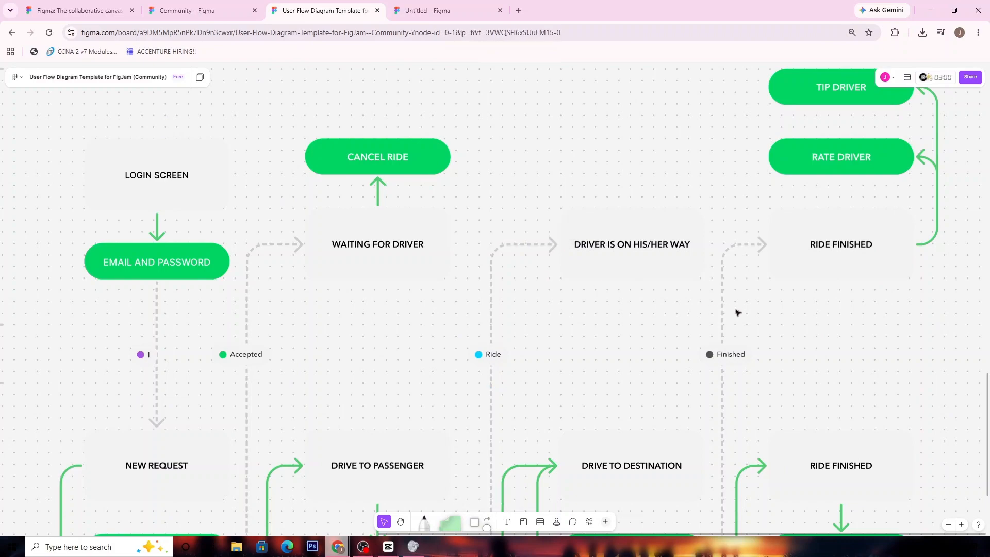
scroll(738, 311, "down", 2)
left_click_drag(793, 367, 856, 241)
left_click_drag(587, 436, 722, 525)
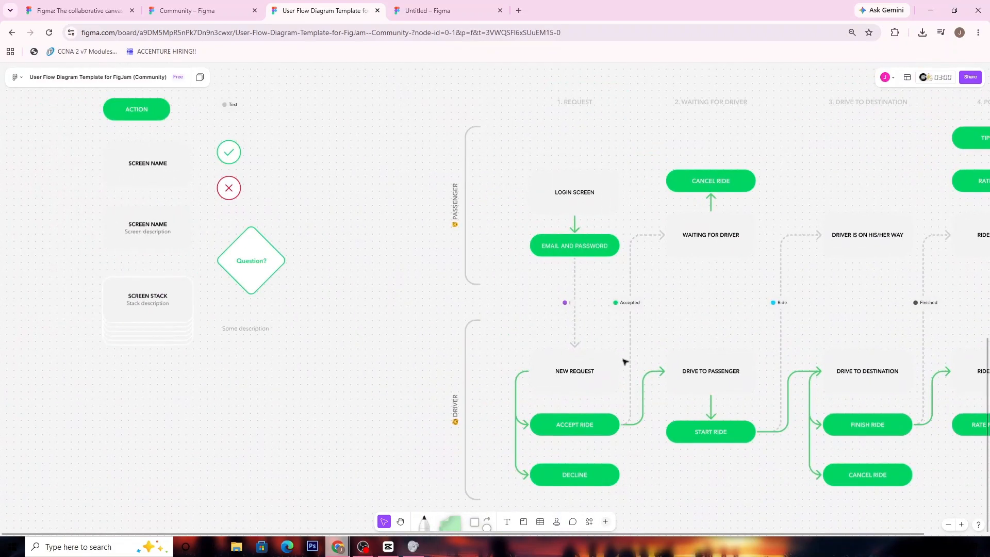
- Examine the dashed connectors linking the passenger and driver flows, and look over the rest of the template board
left_click(630, 342)
scroll(687, 345, "up", 2)
scroll(691, 350, "up", 2)
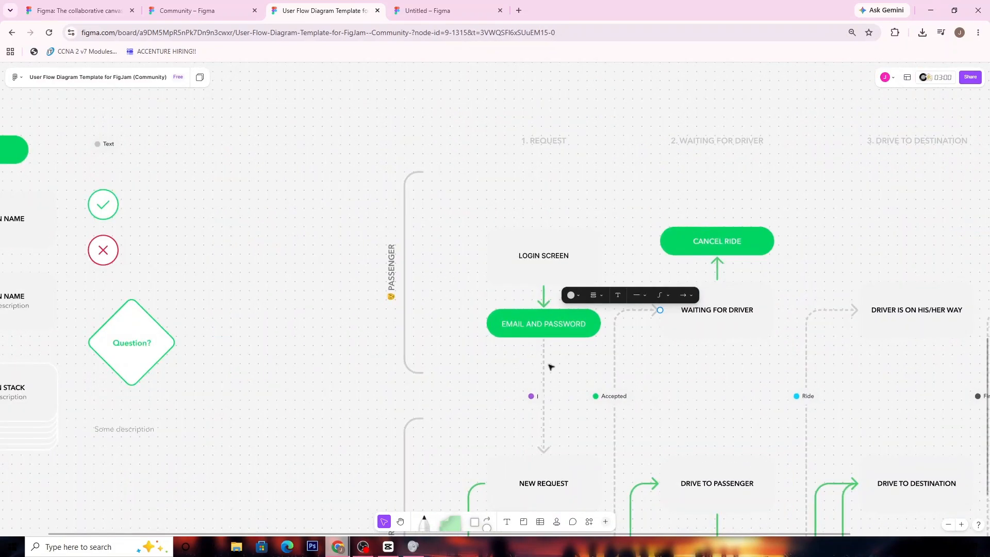
left_click(543, 363)
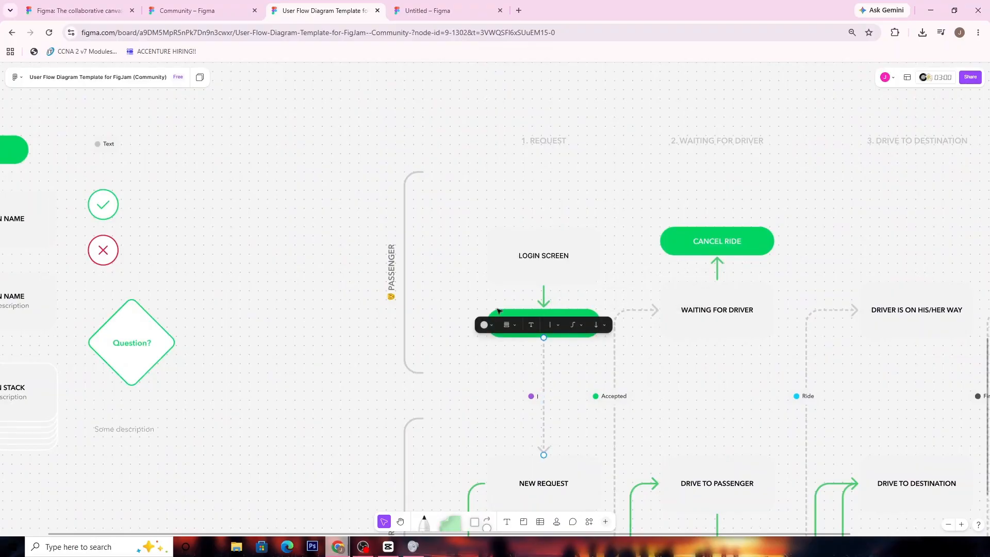
scroll(475, 253, "down", 5)
left_click(820, 294)
left_click_drag(696, 320, 435, 373)
left_click_drag(545, 350, 423, 501)
left_click_drag(470, 329, 718, 369)
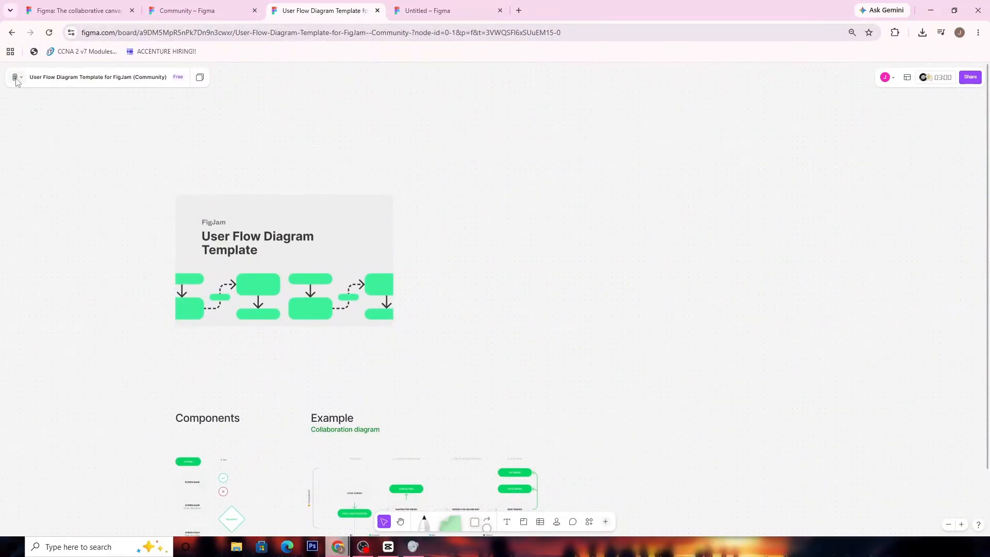
- Return to the file browser and reopen the User Flow Diagram Template board
left_click(16, 78)
left_click(29, 95)
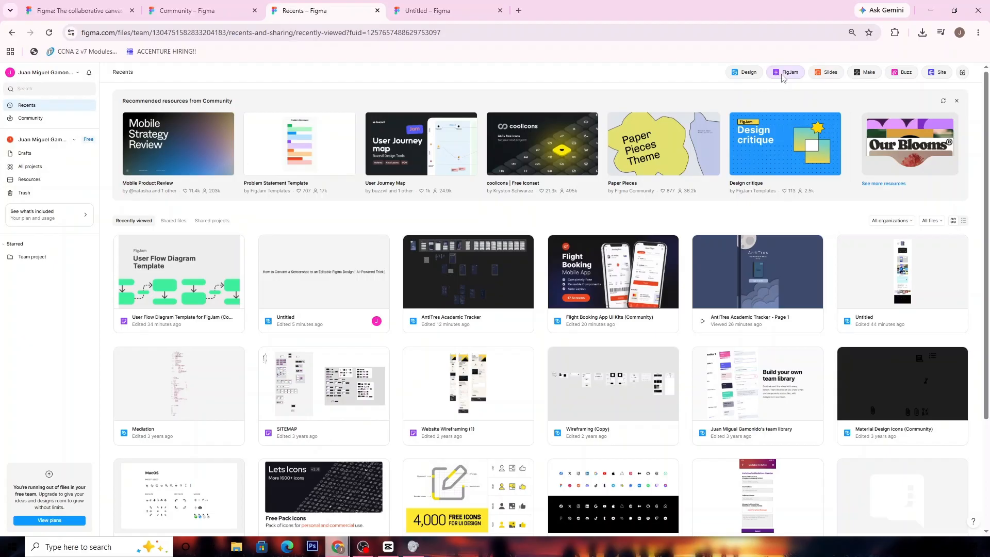
left_click(208, 297)
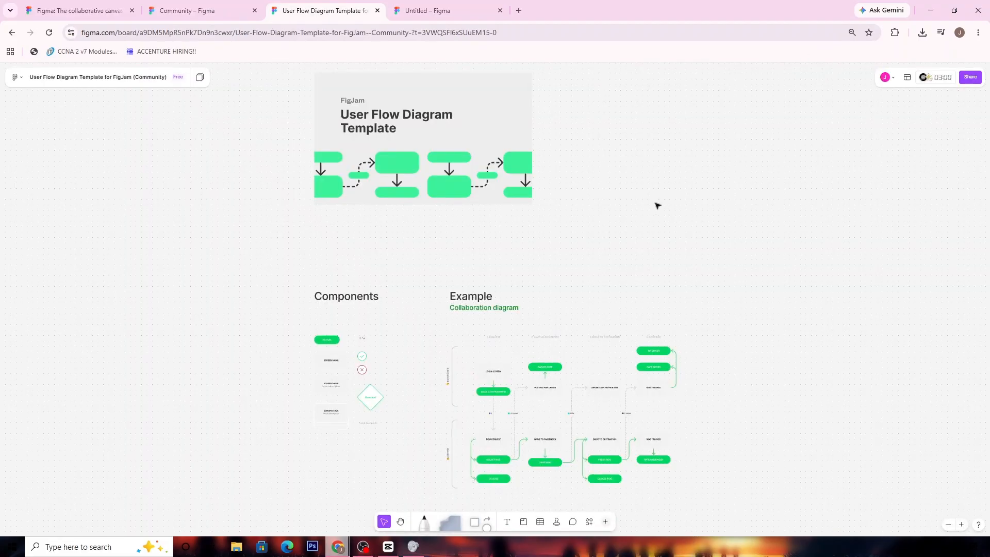
- Place three blank squares in a horizontal row on an empty area of the board
left_click_drag(599, 175, 317, 110)
scroll(520, 191, "up", 3)
left_click_drag(571, 238, 918, 373)
left_click_drag(533, 203, 373, 337)
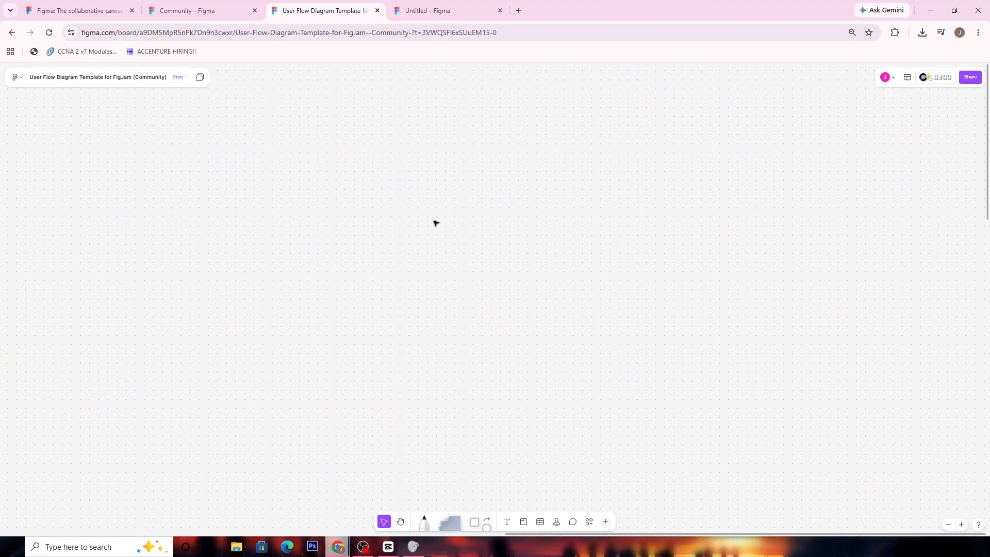
left_click(475, 521)
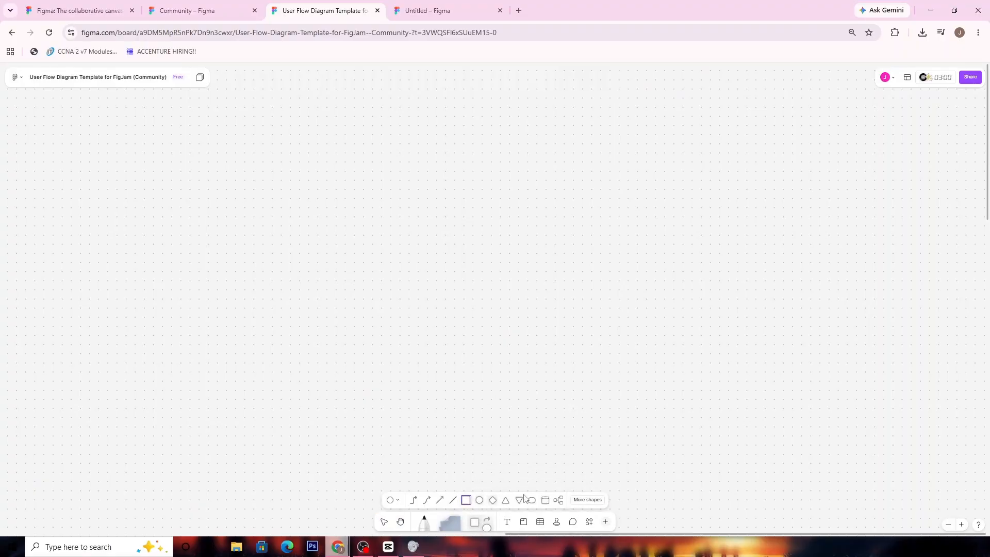
left_click(310, 270)
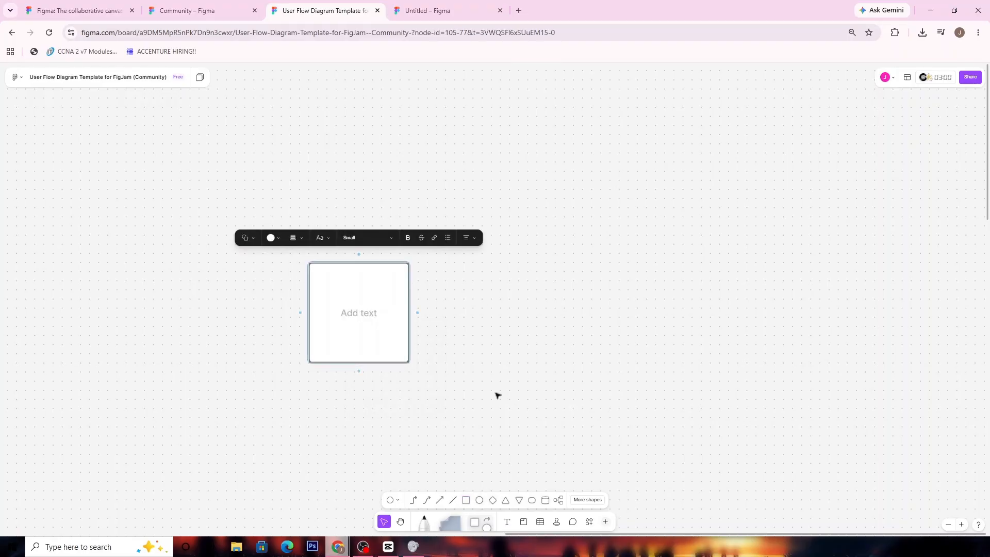
left_click(467, 501)
left_click(530, 265)
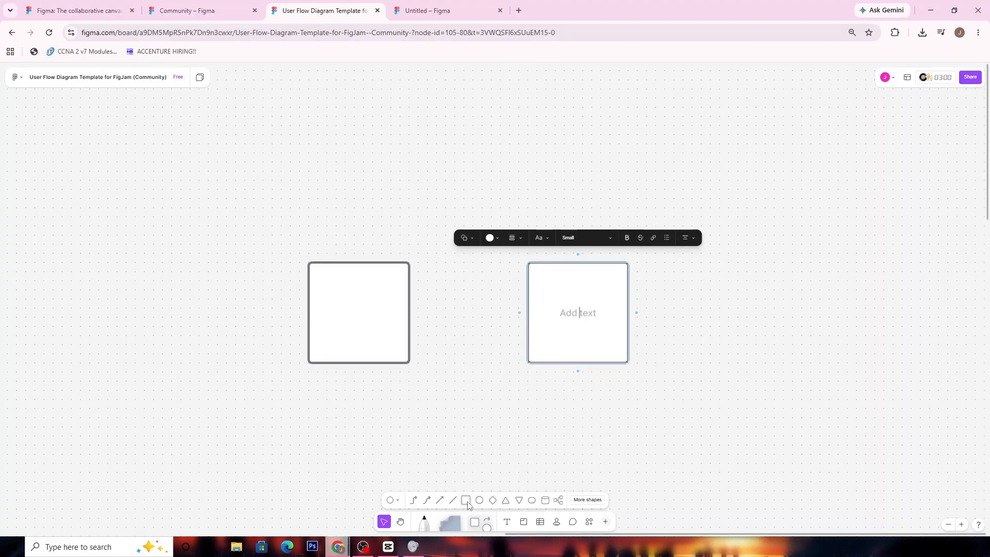
key("Escape")
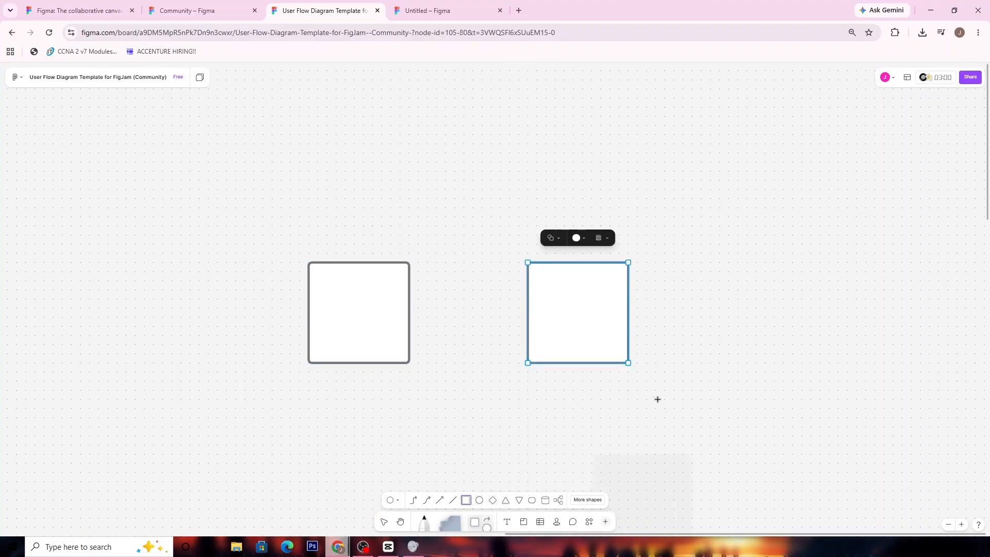
left_click(730, 265)
- Reposition the three squares so they are evenly spaced with wider gaps in the same row
left_click_drag(717, 418, 641, 405)
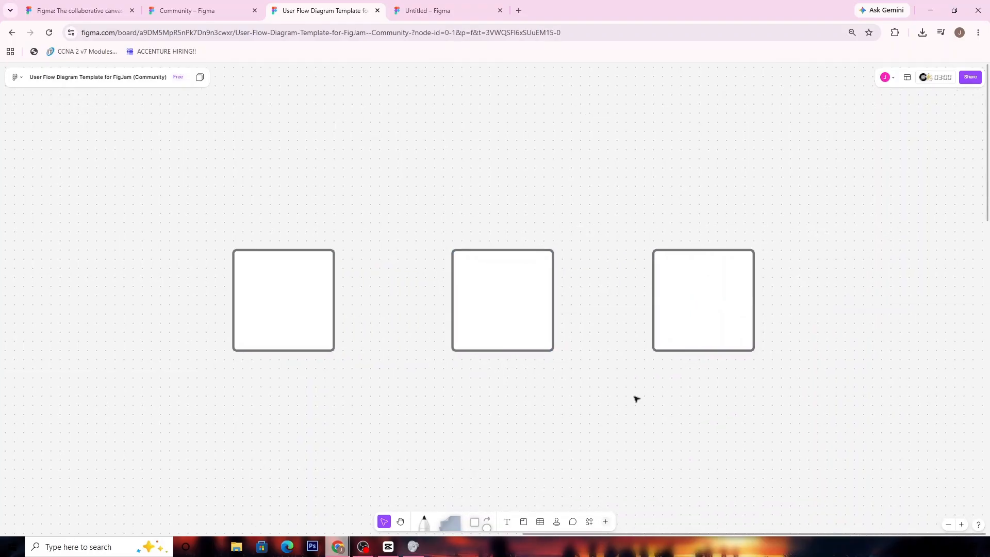
left_click(496, 301)
left_click_drag(495, 294, 485, 292)
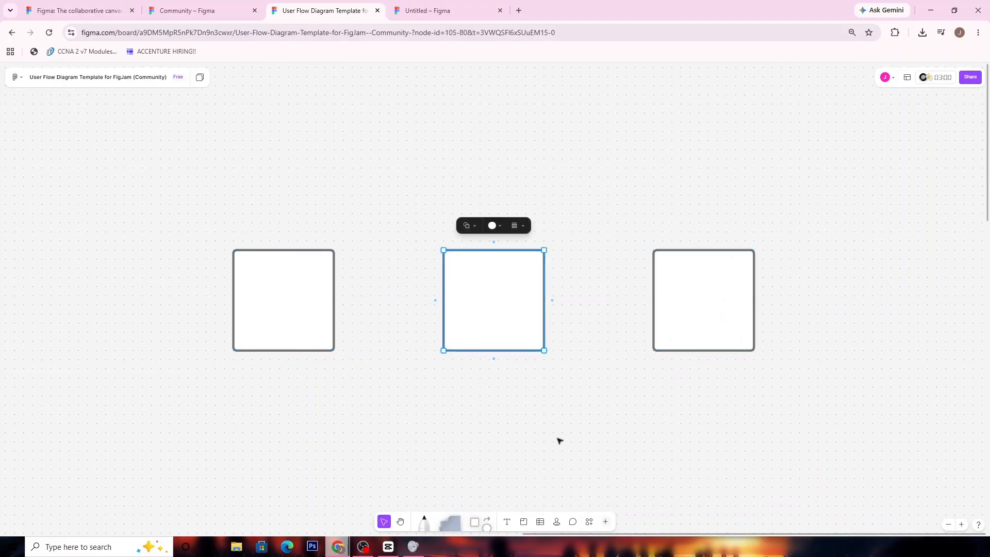
left_click(611, 415)
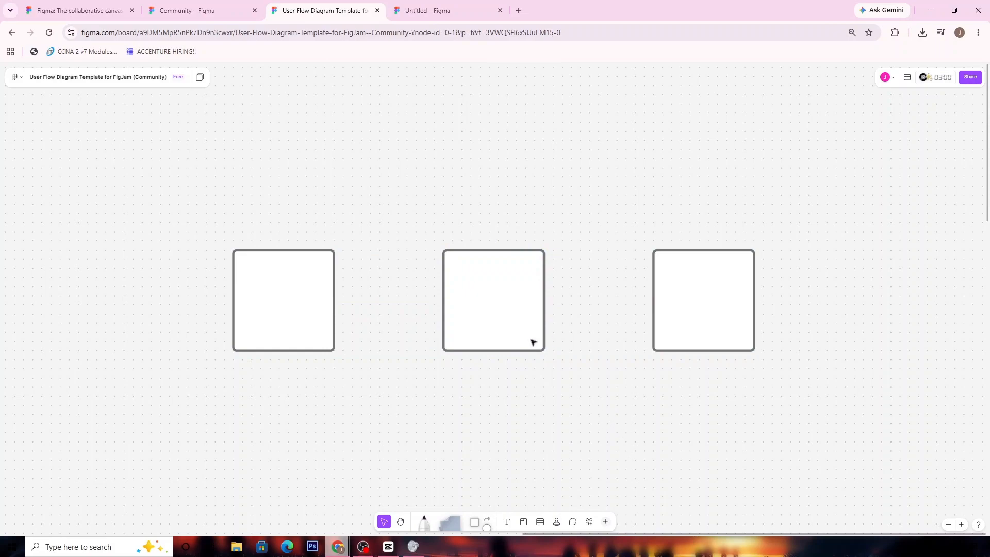
left_click(248, 311)
left_click_drag(248, 311, 223, 309)
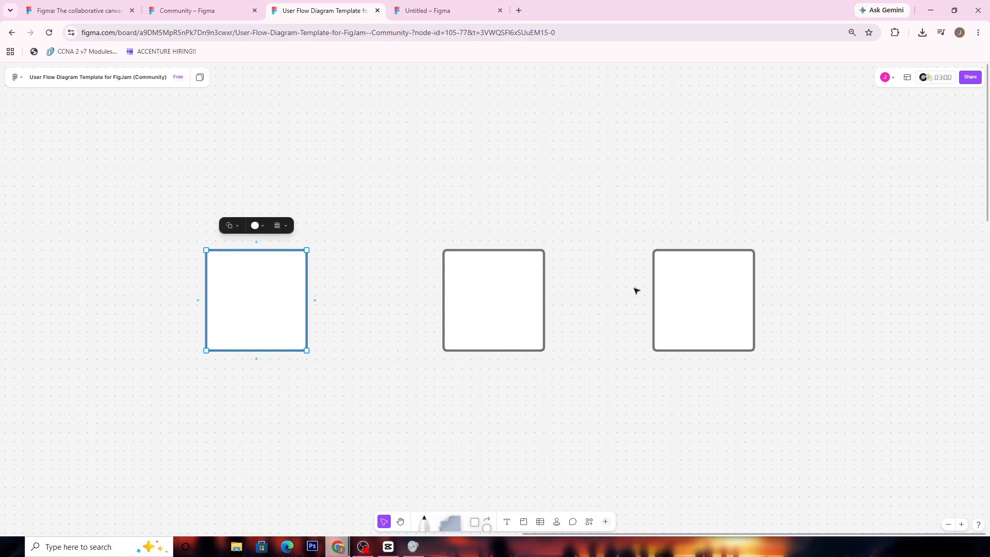
left_click(672, 290)
left_click_drag(672, 290, 706, 293)
left_click(602, 428)
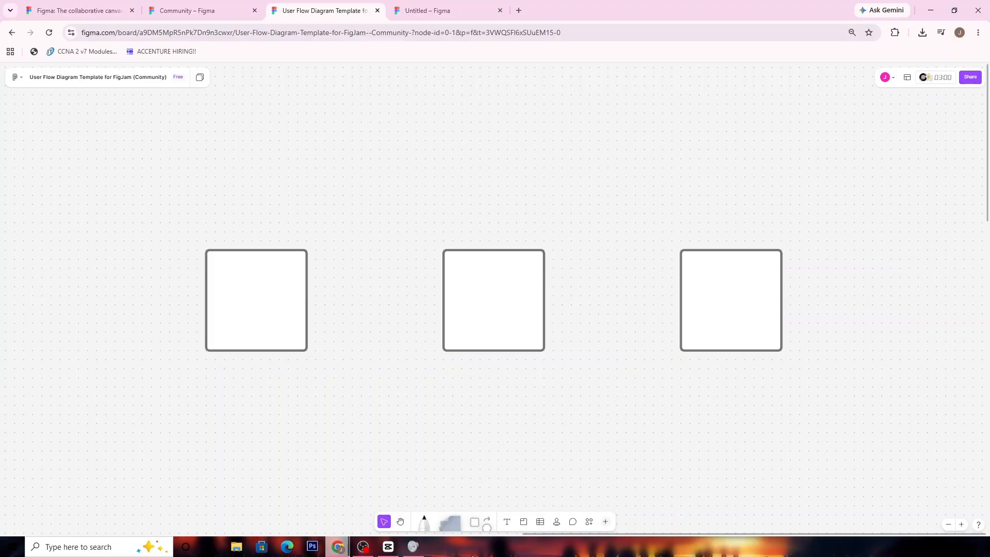
- Connect the first square to the second and the second to the third with straight arrow connectors
left_click(486, 519)
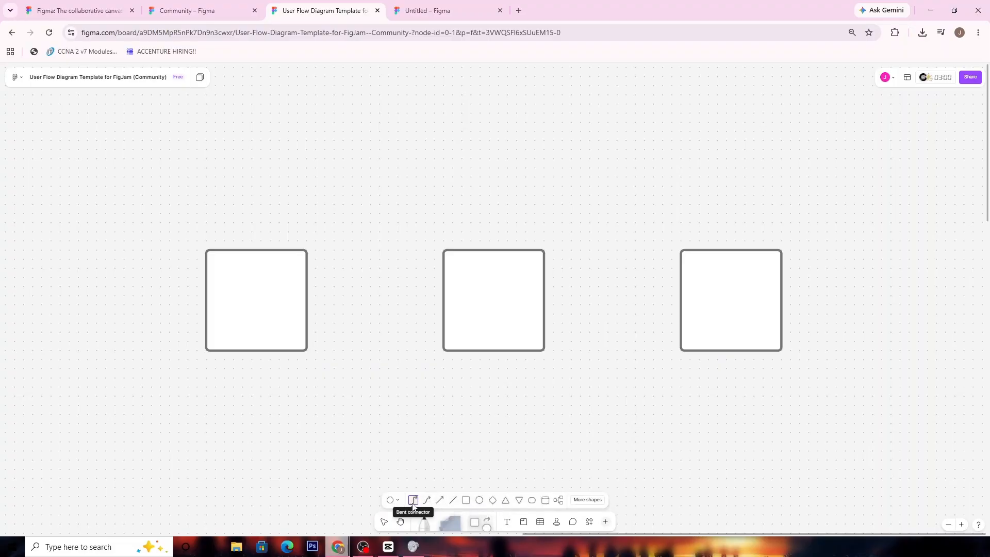
left_click(442, 504)
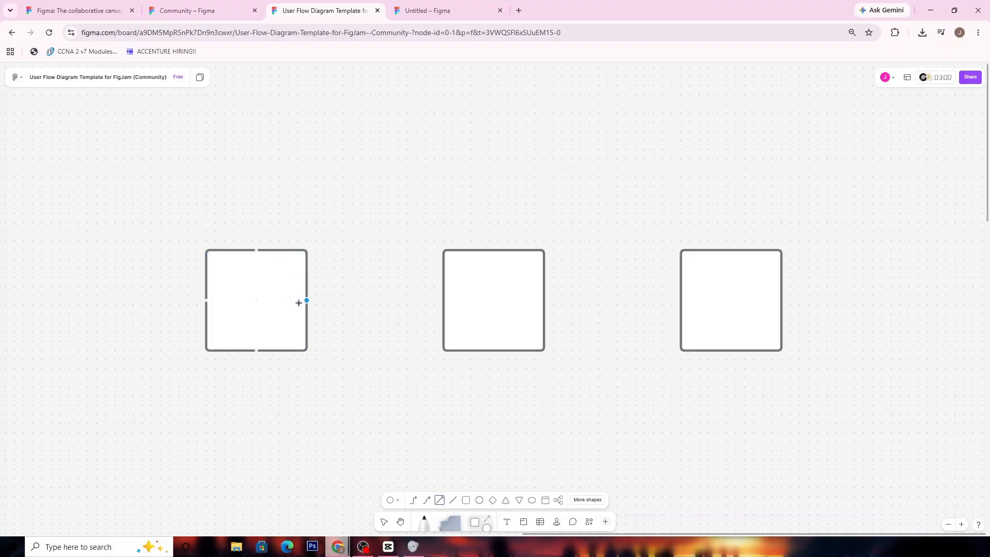
left_click_drag(307, 300, 447, 299)
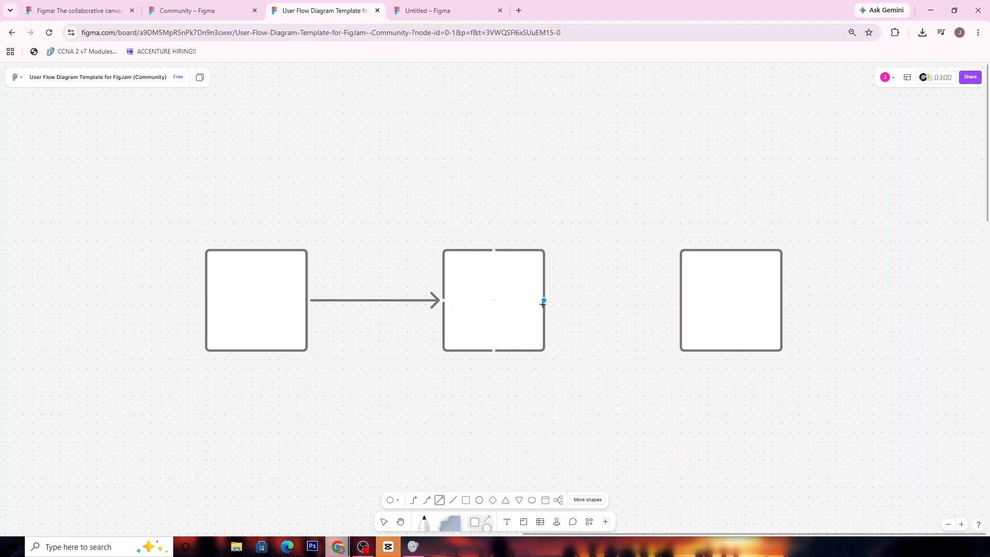
left_click_drag(544, 301, 680, 301)
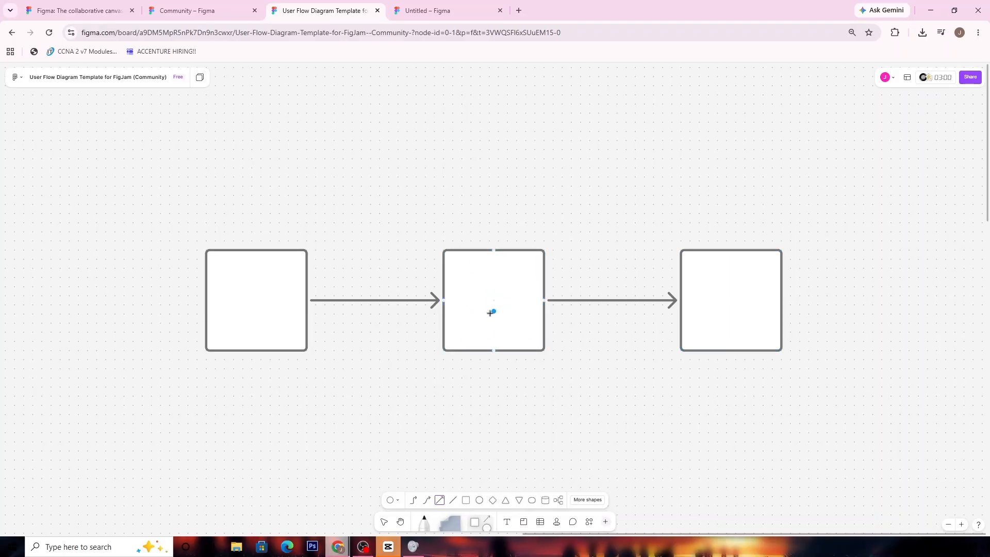
scroll(520, 248, "down", 3)
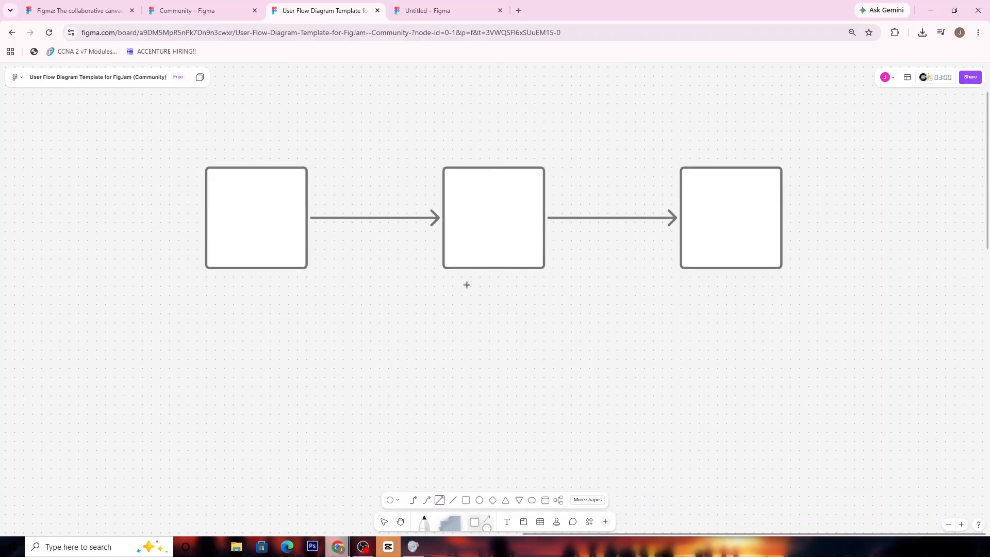
scroll(466, 285, "up", 3)
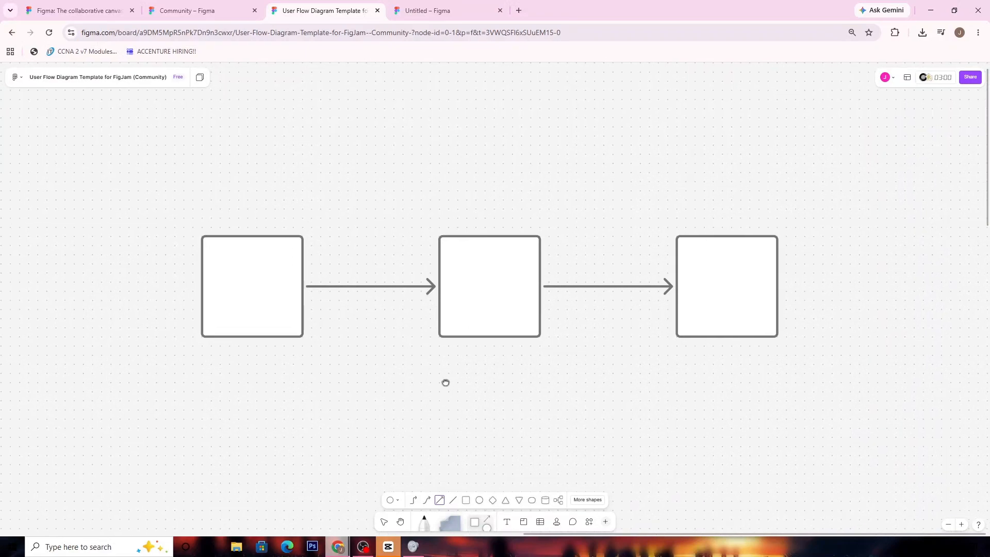
scroll(444, 380, "up", 2)
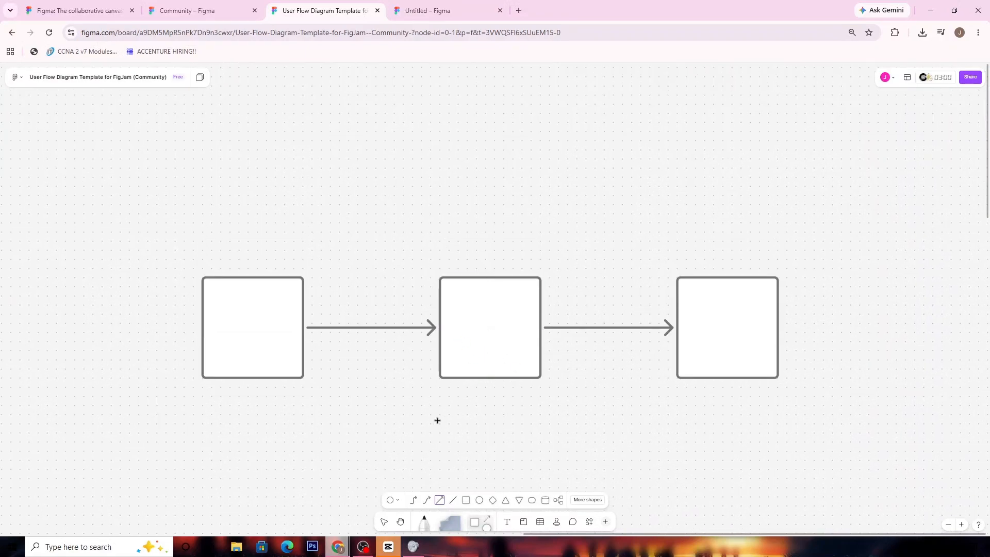
left_click_drag(437, 421, 470, 331)
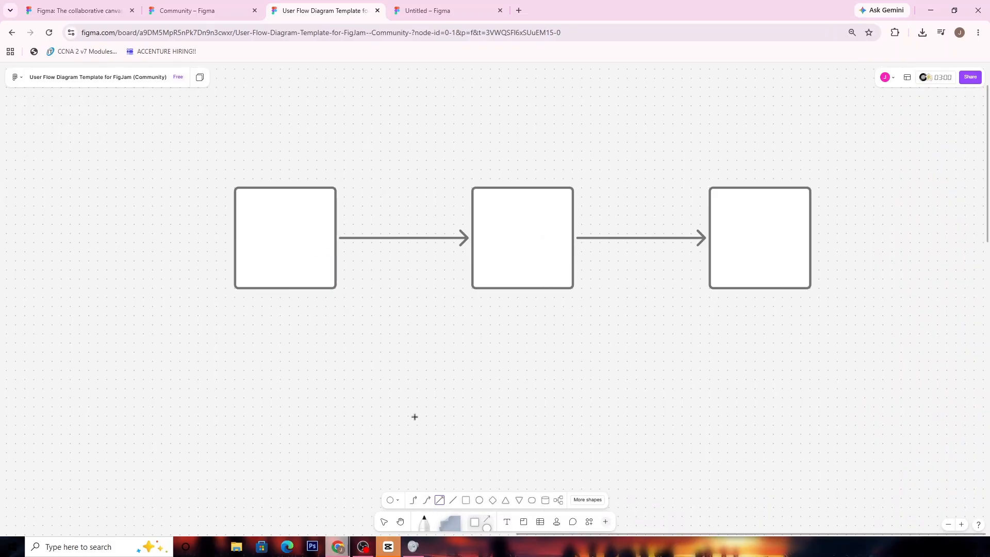
- Change the line type of the connector between the first and second squares to a bent connector
left_click(379, 237)
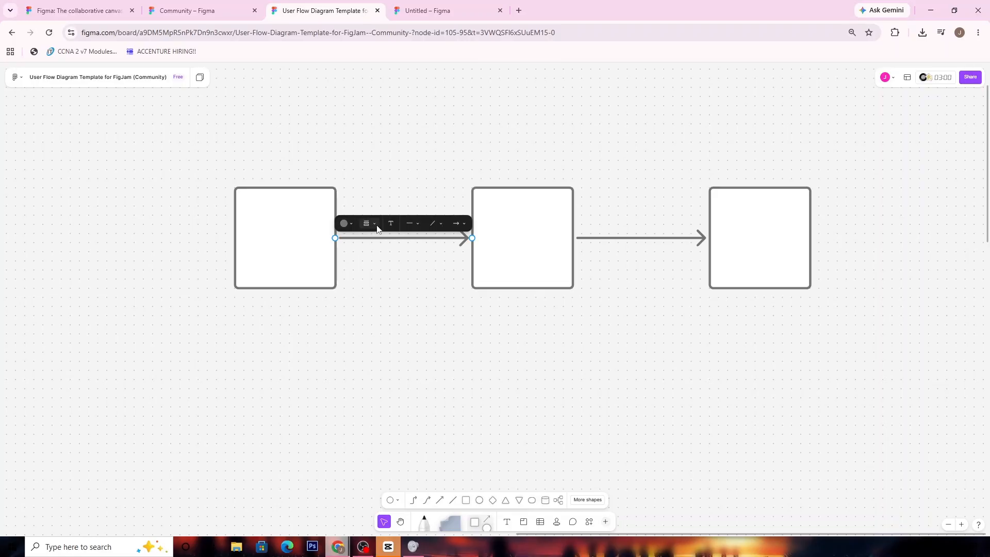
left_click(438, 227)
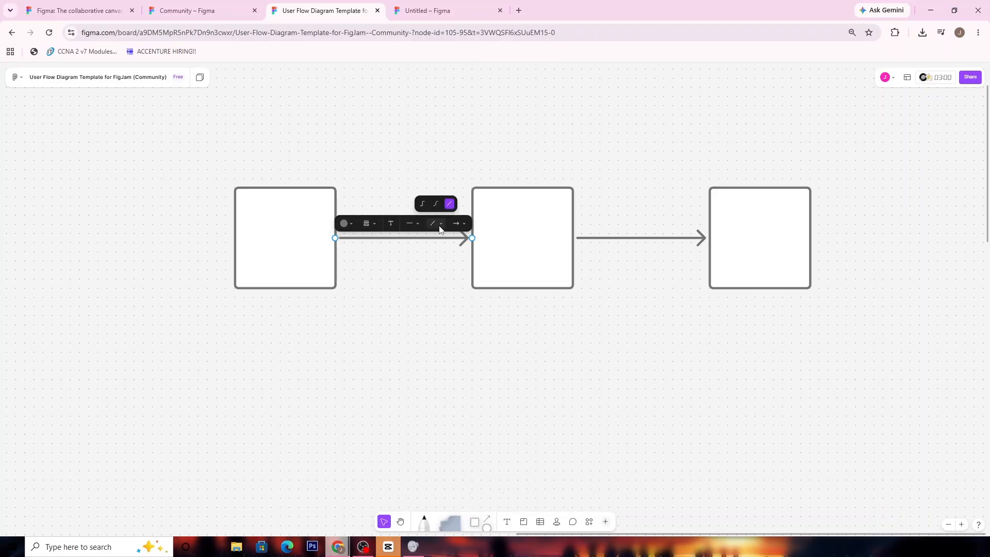
left_click(422, 204)
left_click(438, 227)
left_click(440, 227)
left_click(421, 226)
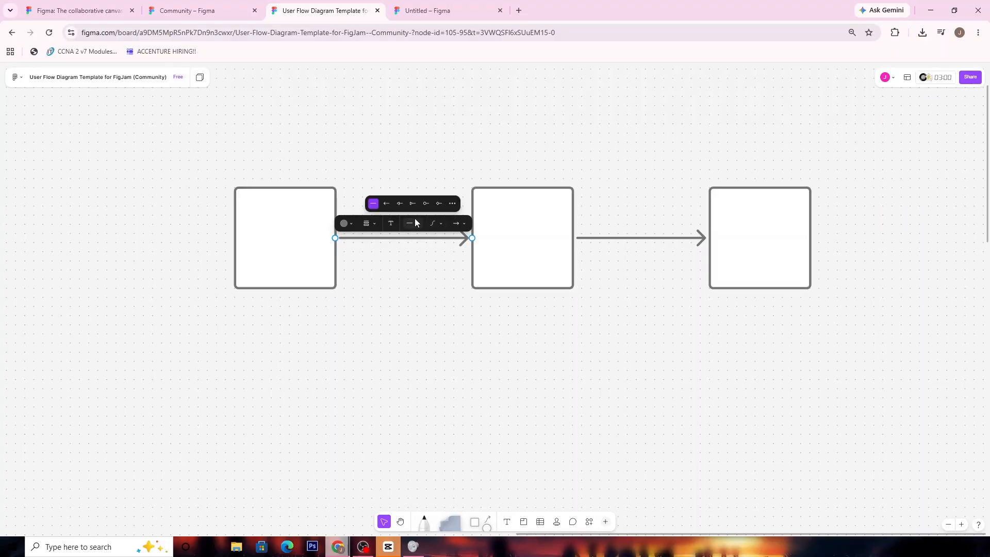
left_click(424, 278)
left_click(447, 313)
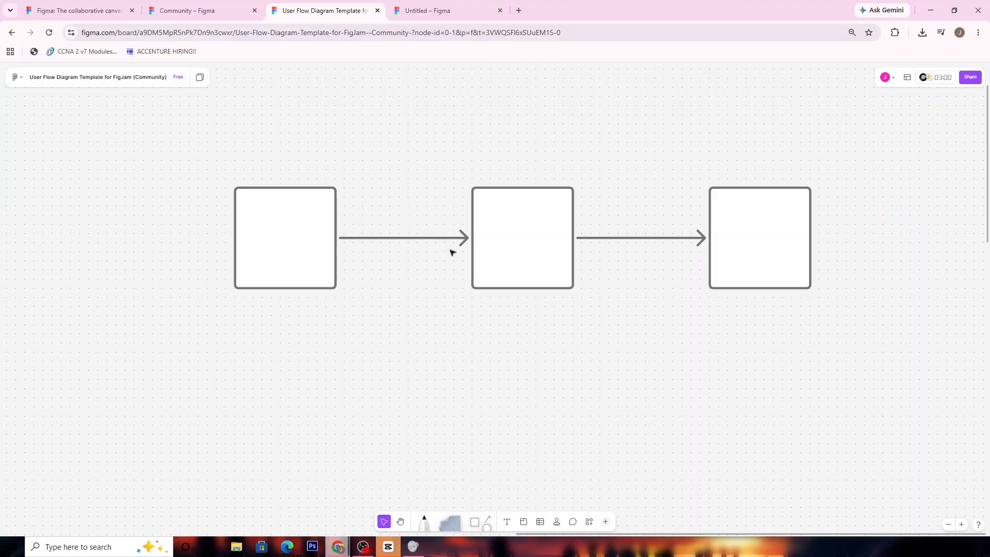
- Add a square diagonally below the first square, linked from the first square's bottom edge with a curved arrow connector
left_click(488, 522)
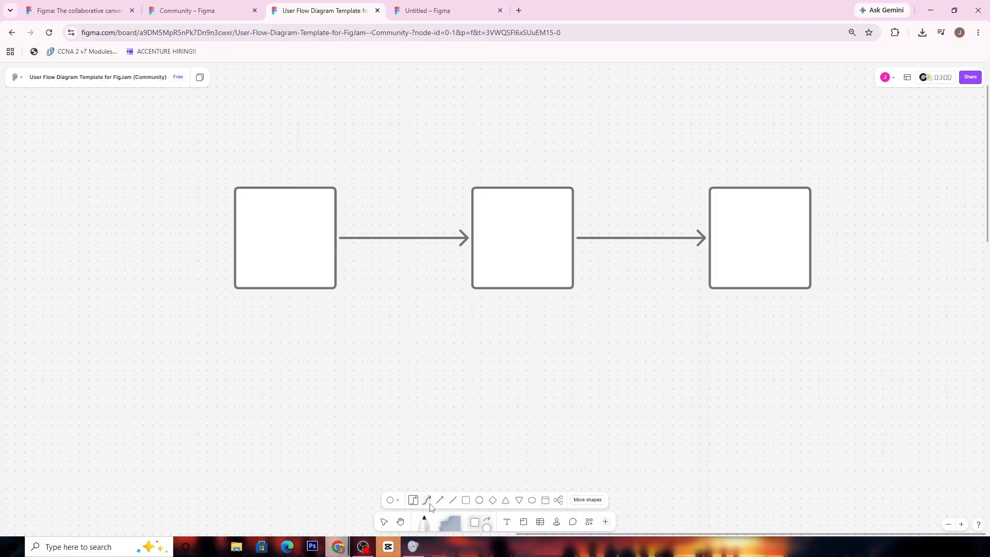
left_click(286, 290)
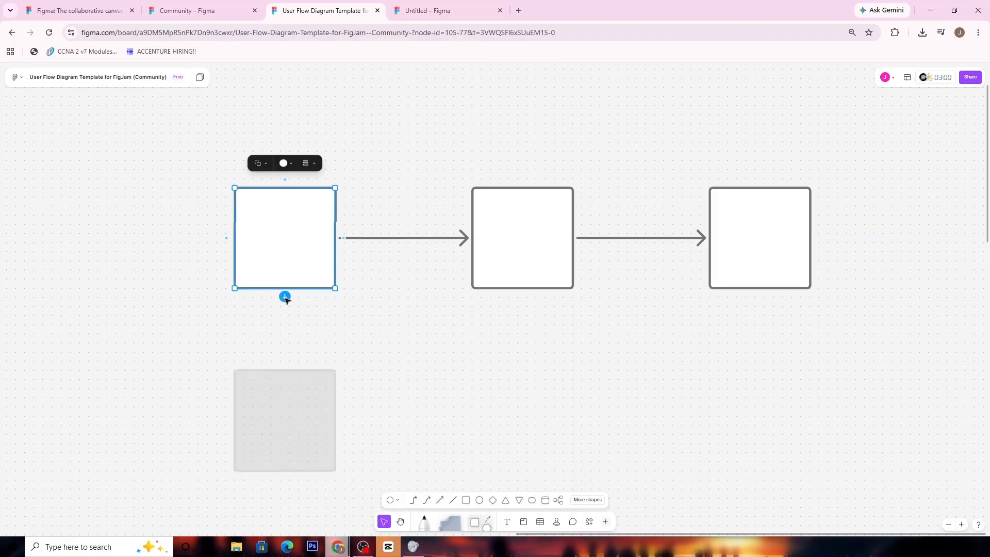
left_click_drag(283, 296, 387, 443)
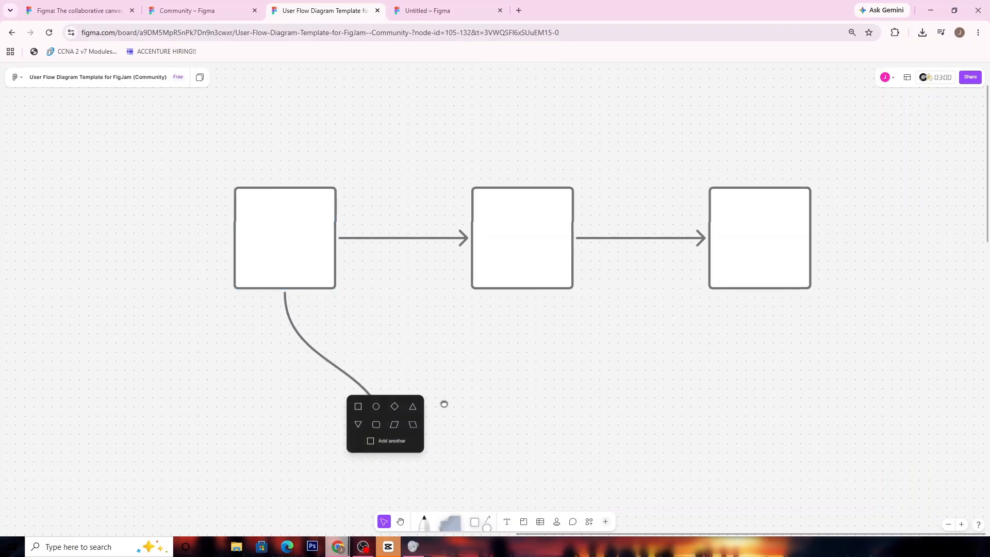
scroll(459, 454, "down", 2)
left_click(480, 513)
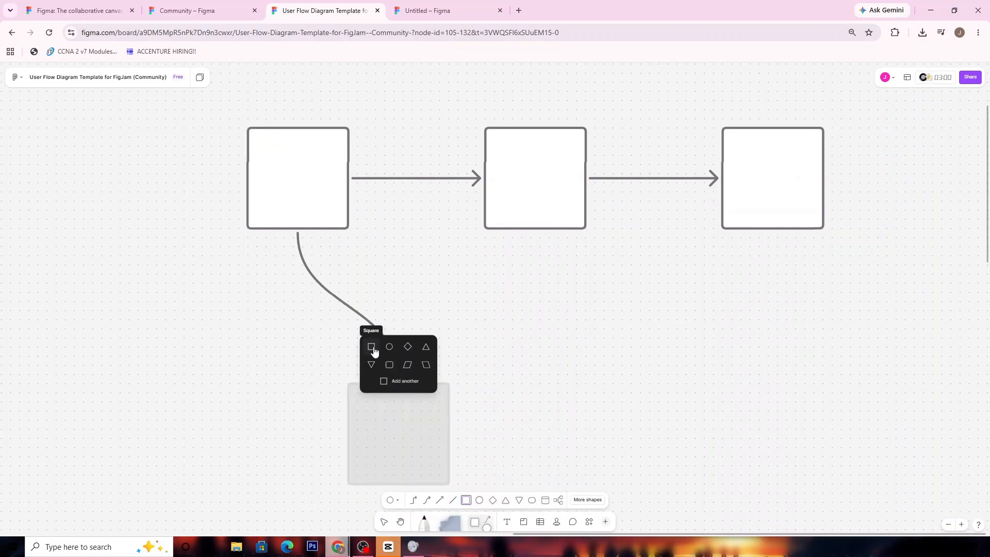
left_click(522, 350)
left_click(564, 416)
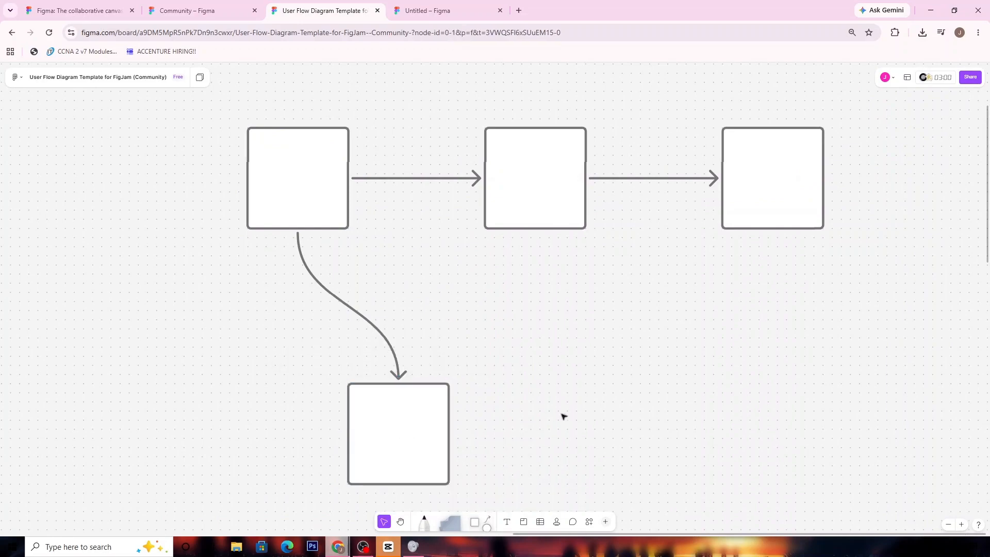
- Try the bent line type on the connector to the lower square and set it back to curved
left_click(383, 336)
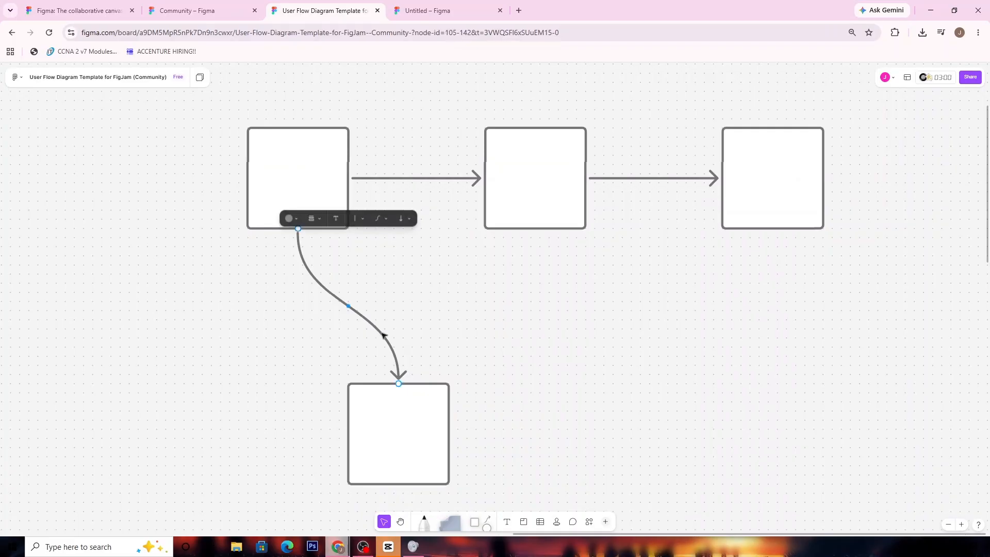
left_click(380, 218)
left_click(373, 204)
left_click(435, 306)
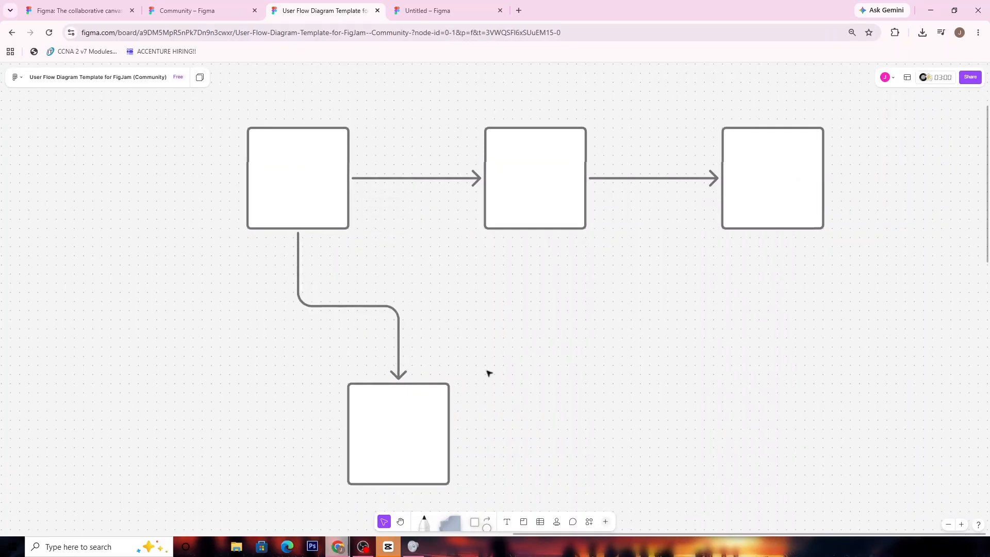
left_click(397, 321)
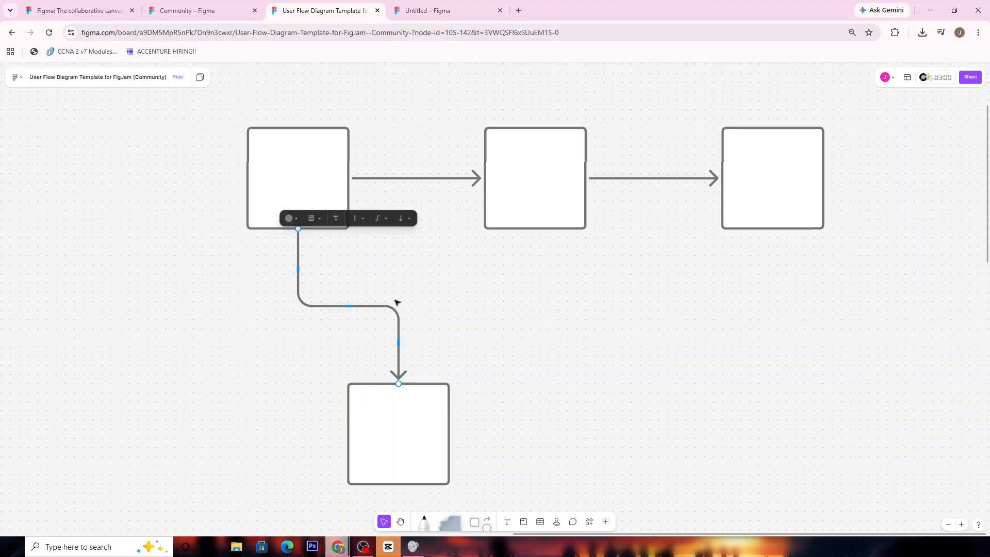
left_click(380, 219)
left_click(382, 198)
left_click(471, 387)
- Move the lower square directly beneath the third square of the row, aligned with its edges
left_click_drag(408, 425, 787, 358)
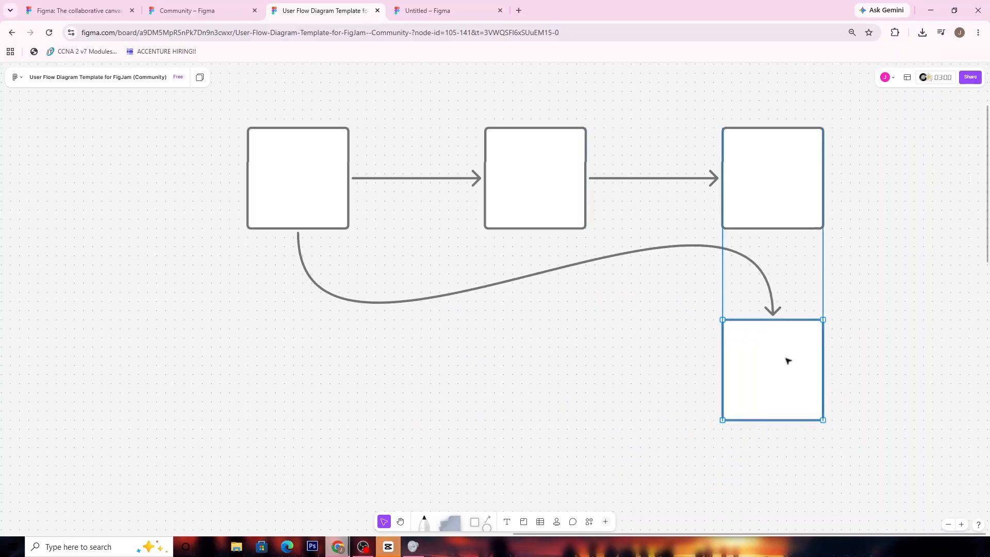
left_click(898, 416)
left_click_drag(809, 454, 829, 447)
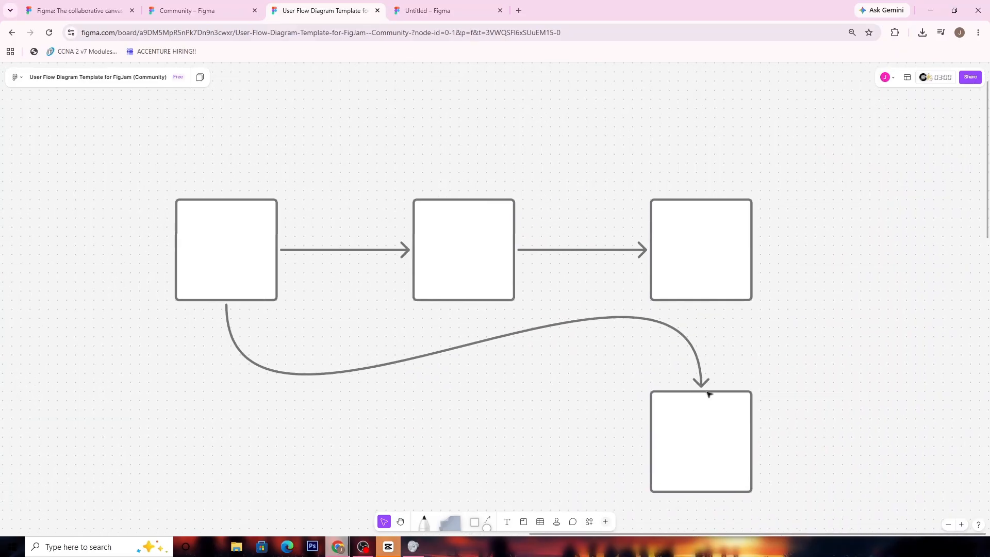
left_click_drag(484, 420, 663, 400)
left_click_drag(609, 424, 570, 478)
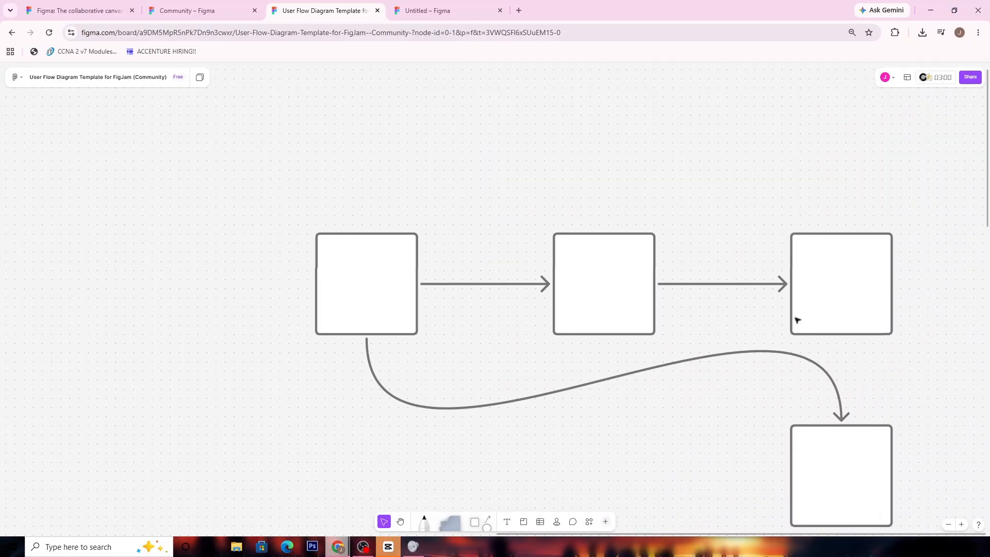
- Move the third square above the row and change its connector from the second square to a bent line
left_click_drag(825, 254, 813, 139)
left_click(722, 213)
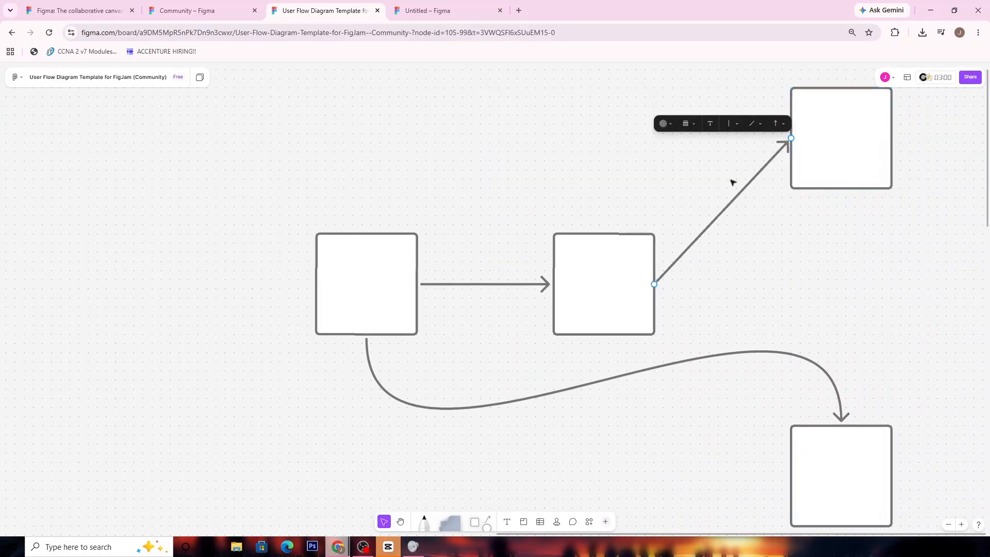
left_click(757, 129)
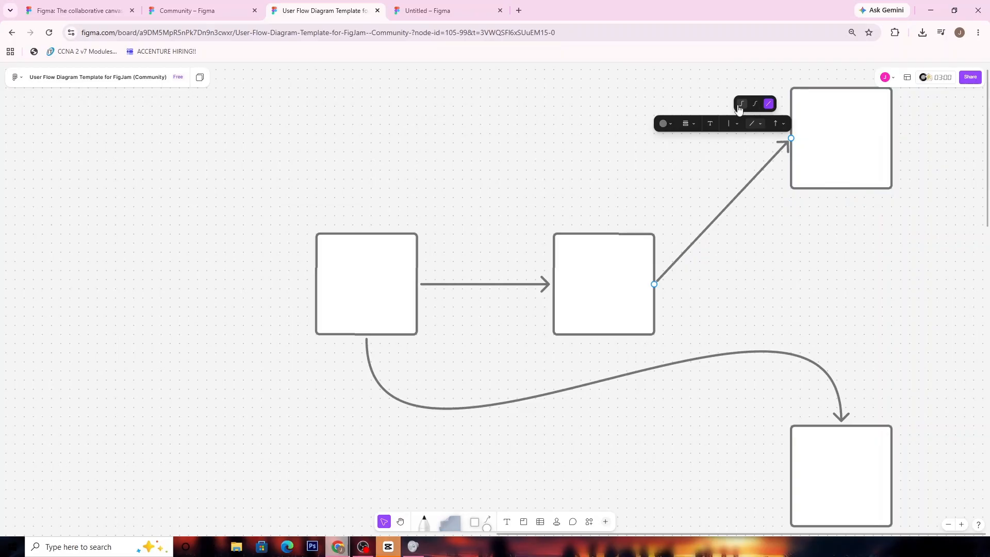
left_click(755, 103)
left_click(825, 253)
left_click_drag(808, 271, 699, 256)
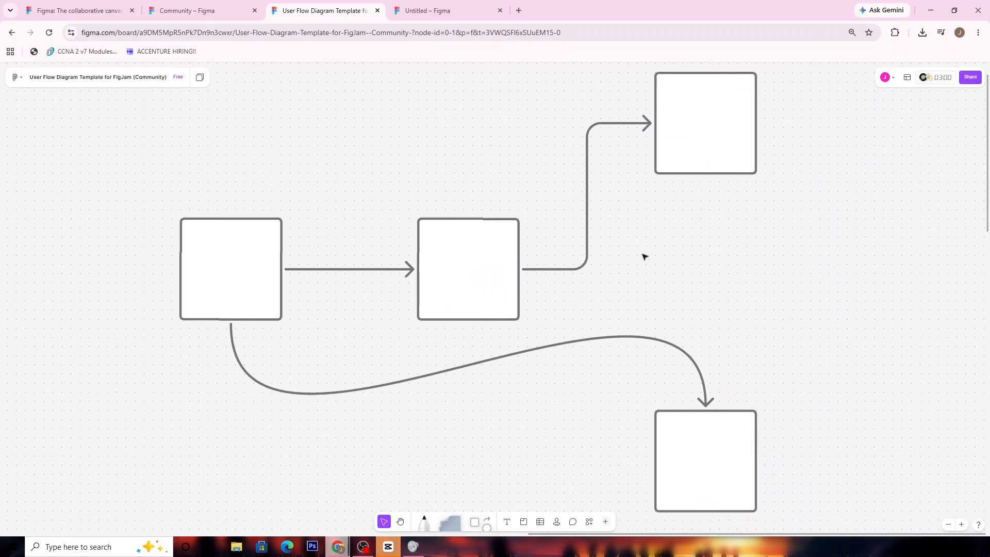
- Switch to the Untitled design file and look over its title text and the LIKE AND SUBSCRIBE! text
left_click(436, 12)
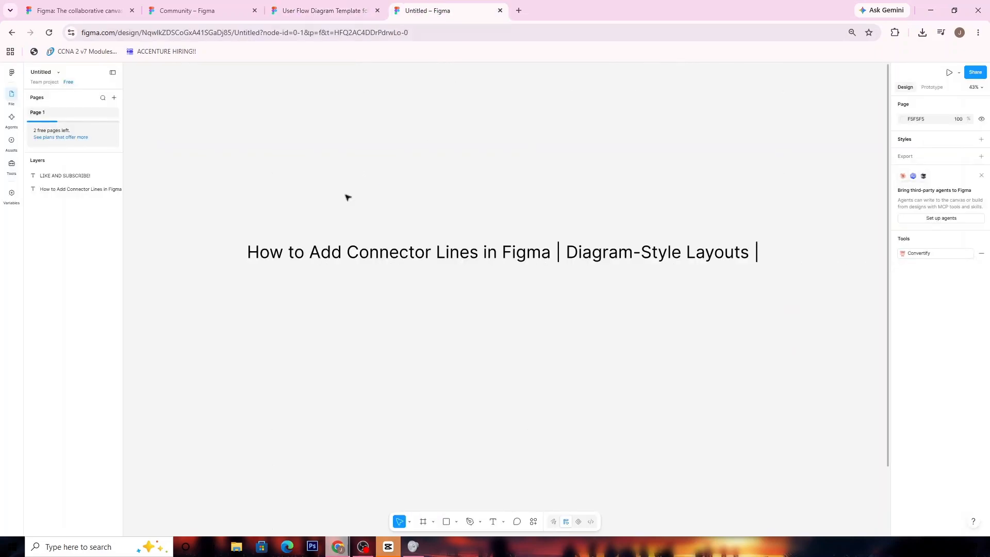
left_click(246, 255)
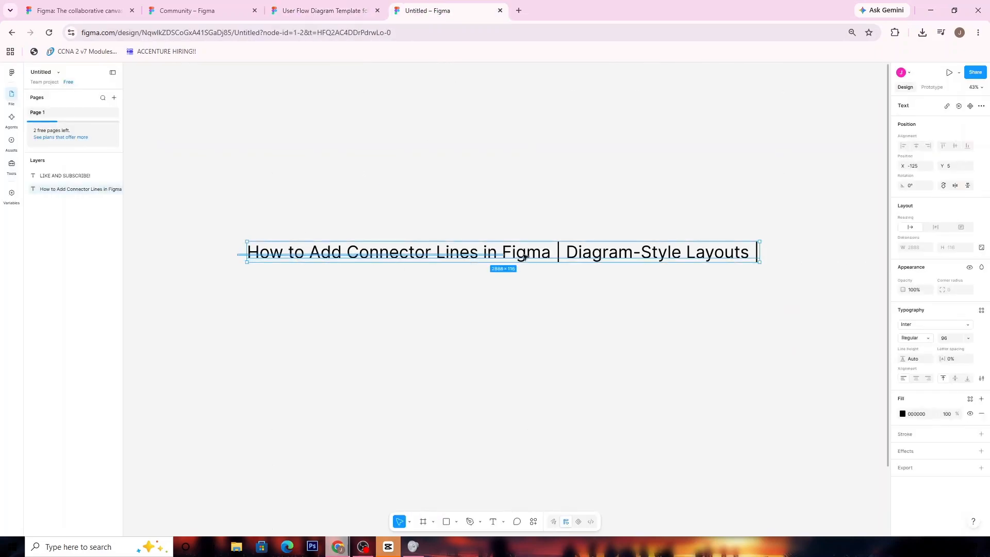
left_click(768, 296)
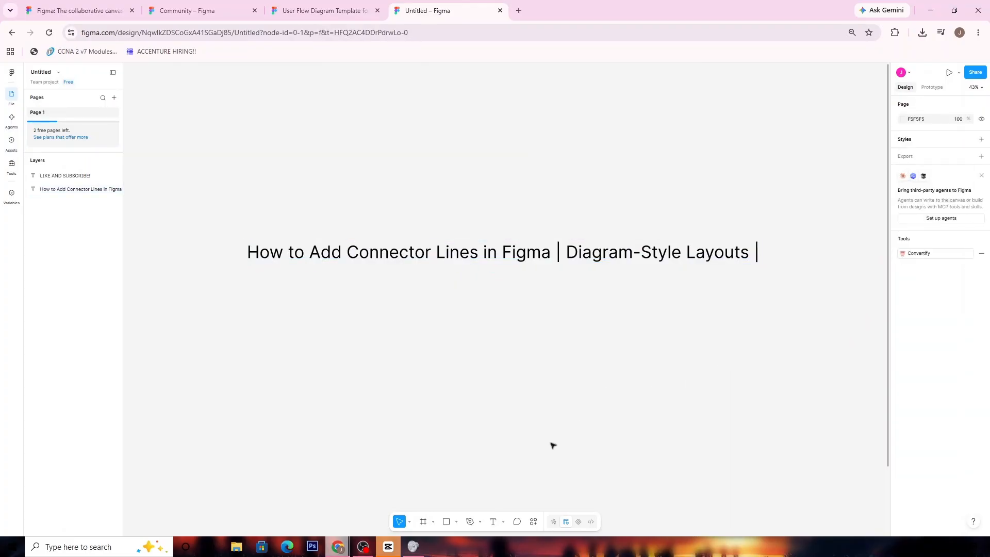
scroll(553, 445, "down", 6)
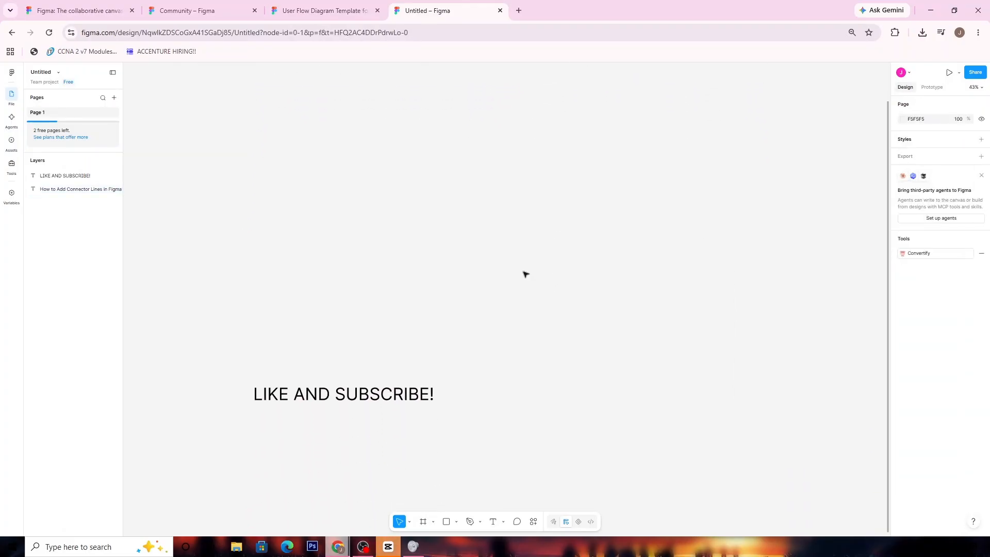